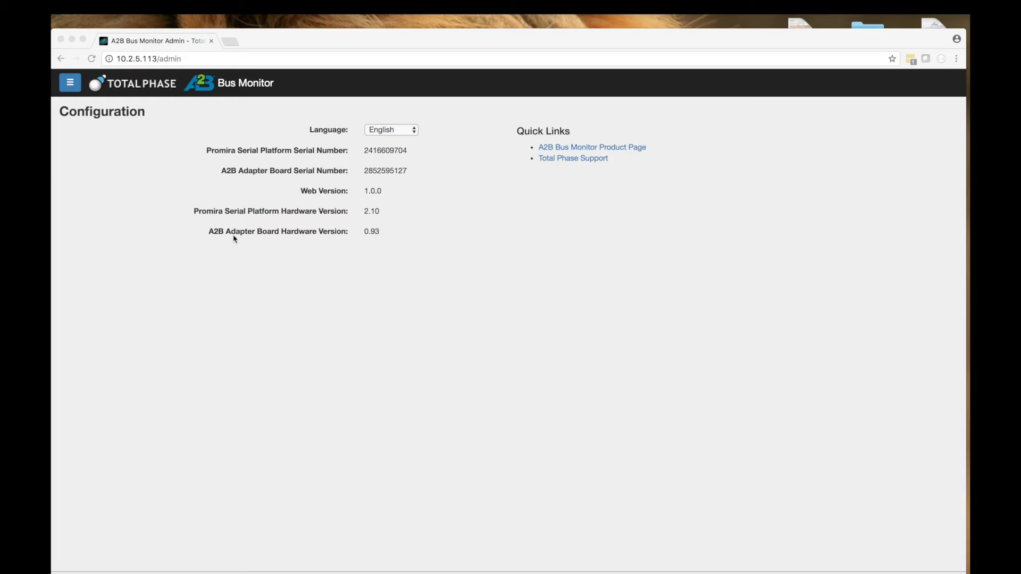
{"action": "left_click", "coordinate": [415, 134]}
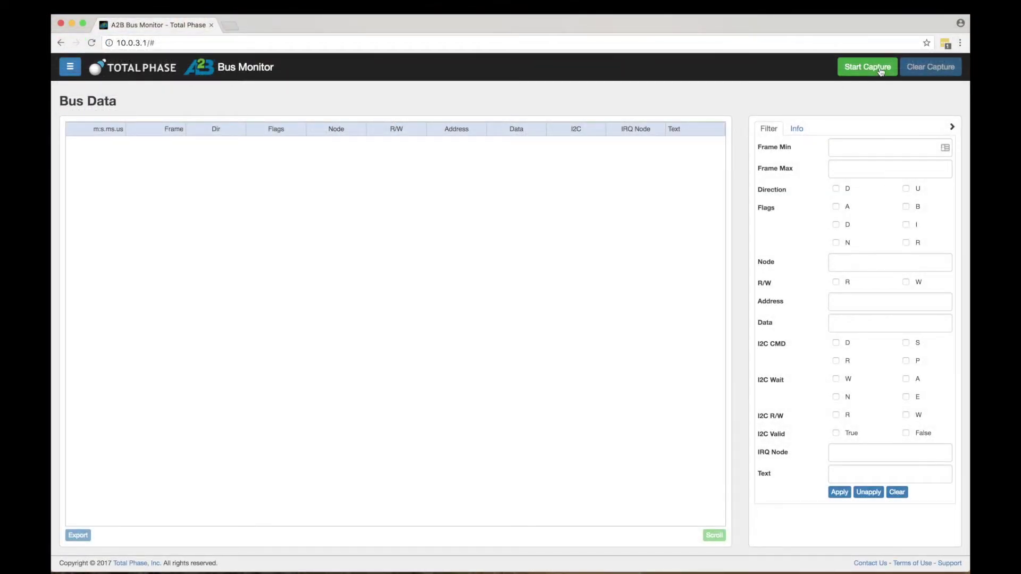
Step: Start a live capture and select the CONTROL write at frame 191895
{"action": "left_click", "coordinate": [877, 68]}
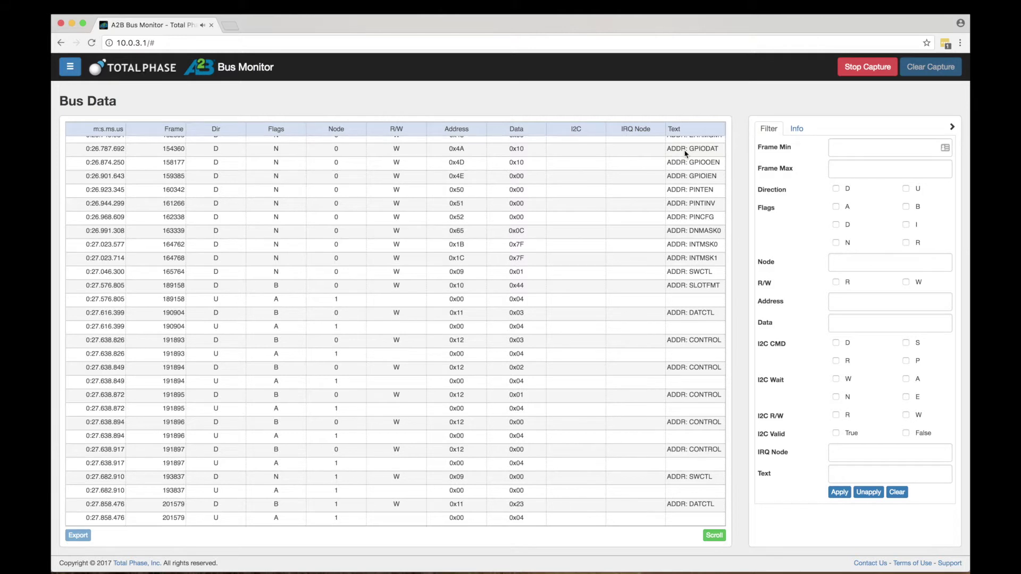
{"action": "left_click", "coordinate": [683, 395]}
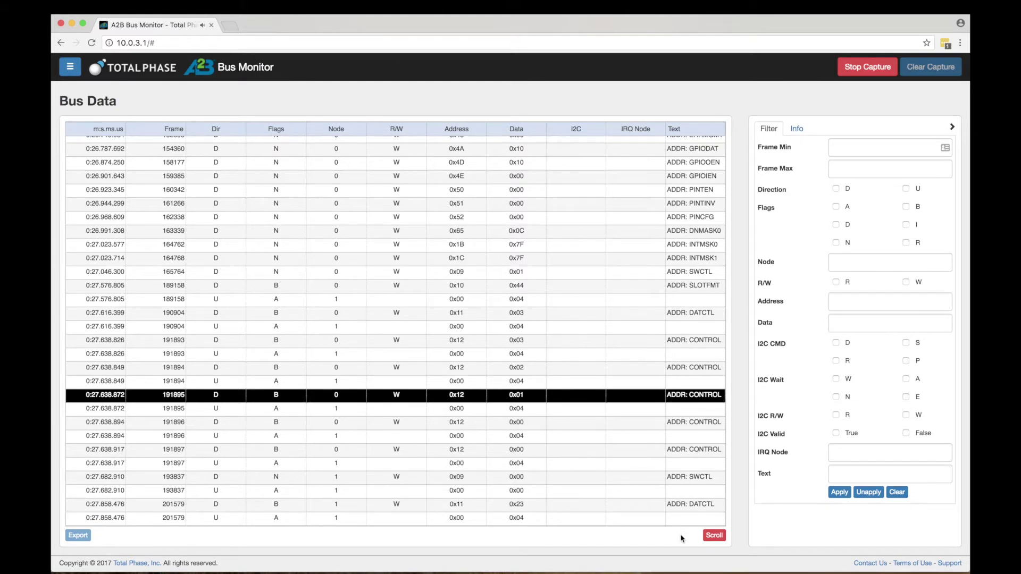
{"action": "scroll", "coordinate": [604, 336], "scroll_direction": "up", "scroll_amount": 2}
{"action": "scroll", "coordinate": [604, 335], "scroll_direction": "up", "scroll_amount": 10}
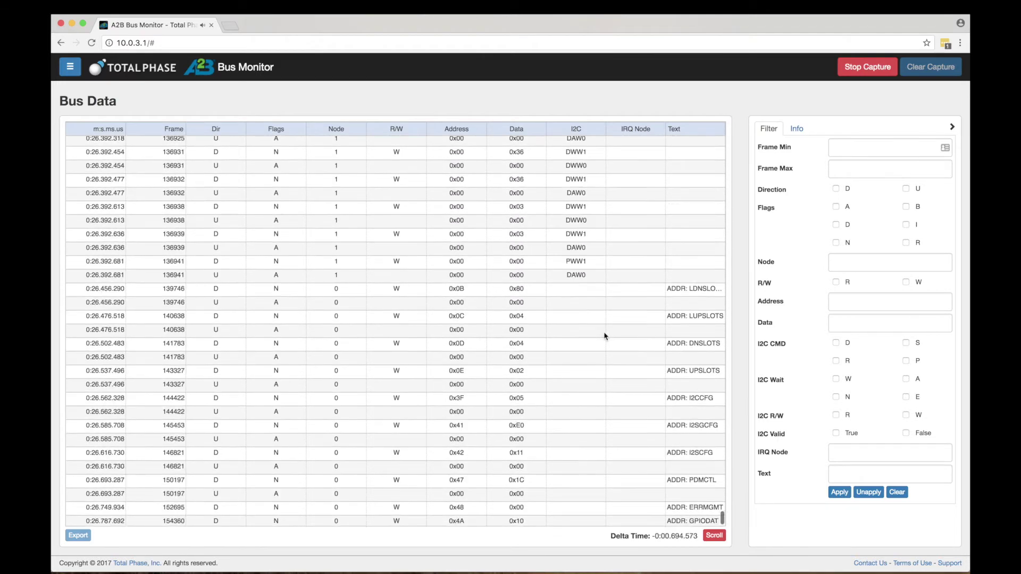
{"action": "scroll", "coordinate": [604, 337], "scroll_direction": "up", "scroll_amount": 5}
{"action": "scroll", "coordinate": [604, 336], "scroll_direction": "up", "scroll_amount": 5}
{"action": "scroll", "coordinate": [604, 336], "scroll_direction": "up", "scroll_amount": 5}
{"action": "scroll", "coordinate": [604, 337], "scroll_direction": "up", "scroll_amount": 5}
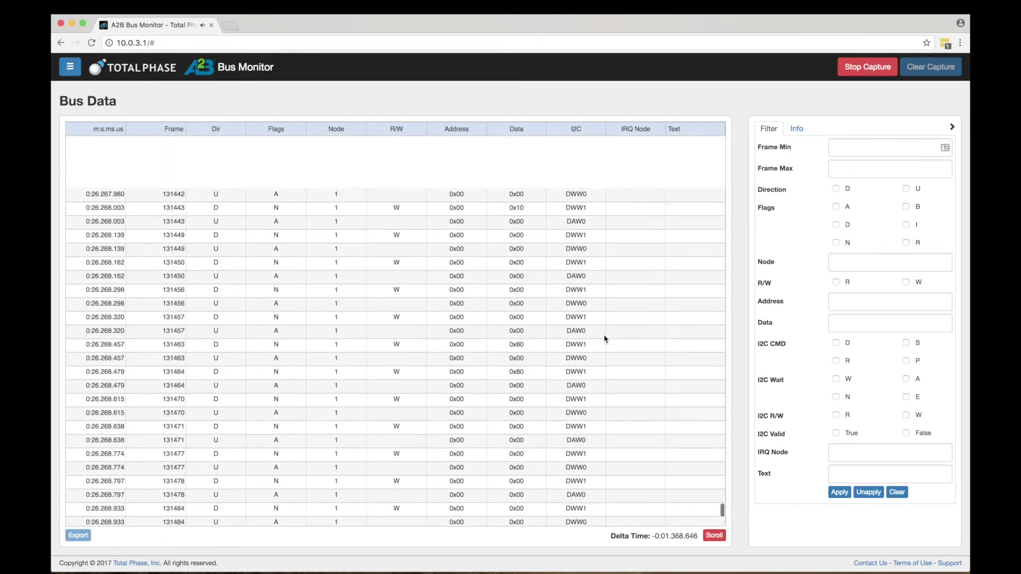
{"action": "scroll", "coordinate": [604, 339], "scroll_direction": "up", "scroll_amount": 5}
{"action": "scroll", "coordinate": [604, 338], "scroll_direction": "up", "scroll_amount": 2}
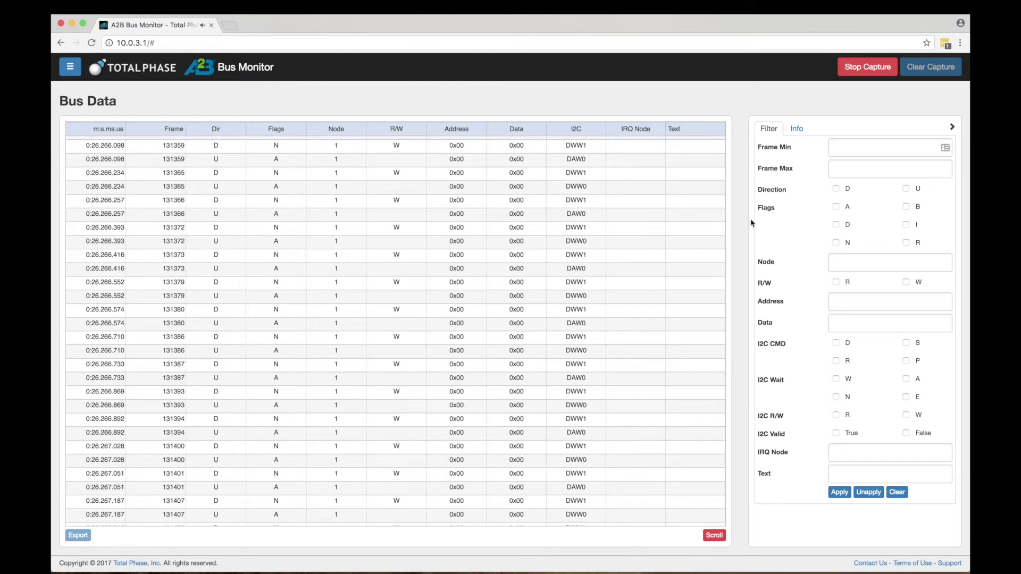
Step: Apply a downstream-only direction filter, then add upstream to the criteria
{"action": "left_click", "coordinate": [836, 189]}
{"action": "left_click", "coordinate": [839, 493]}
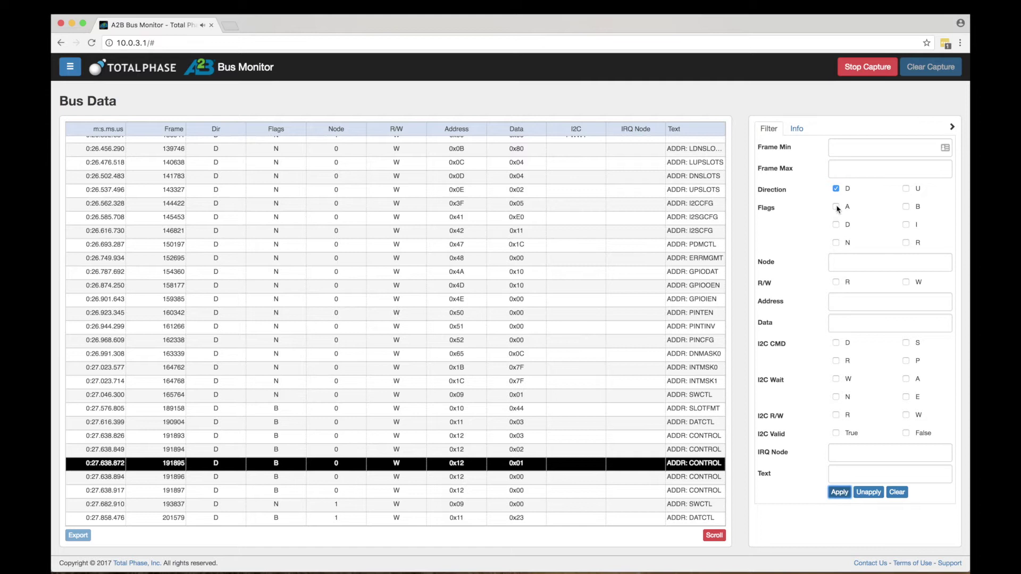
{"action": "left_click", "coordinate": [906, 188]}
Step: Show only B-flag frames, select frame 190904, then remove the filter
{"action": "left_click", "coordinate": [907, 207]}
{"action": "left_click", "coordinate": [906, 191]}
{"action": "left_click", "coordinate": [837, 189]}
{"action": "left_click", "coordinate": [839, 493]}
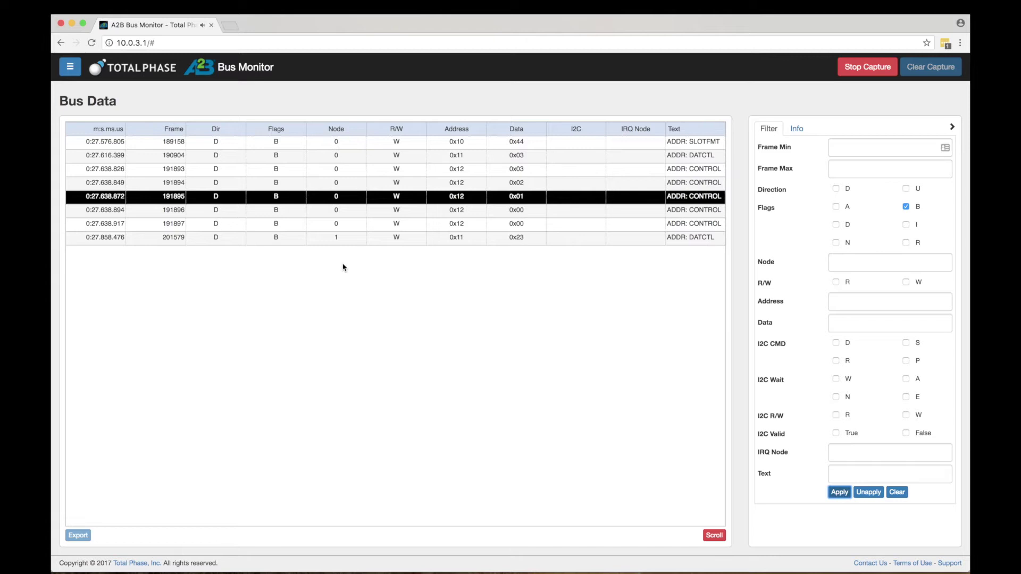
{"action": "left_click", "coordinate": [276, 156]}
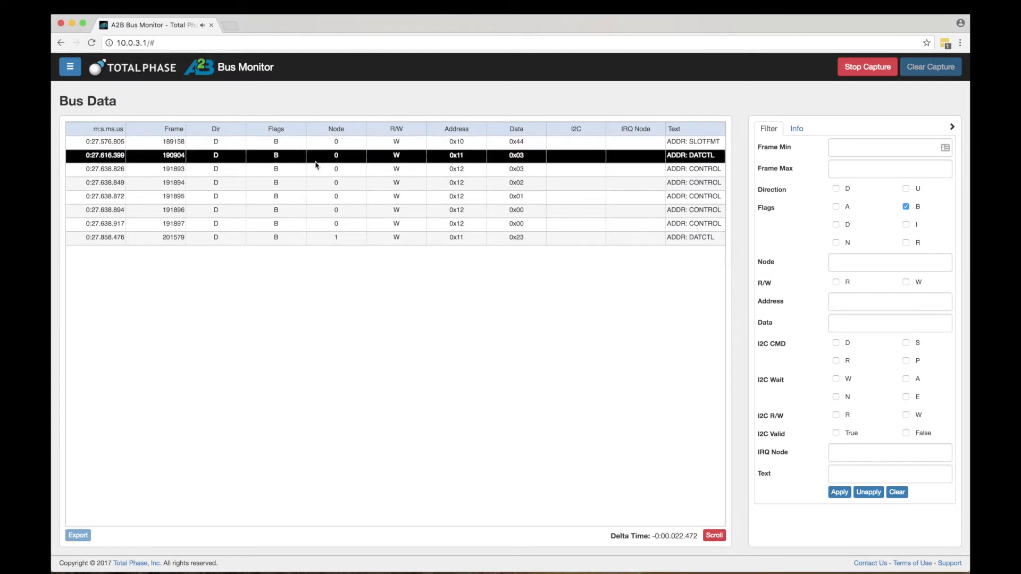
{"action": "left_click", "coordinate": [869, 493]}
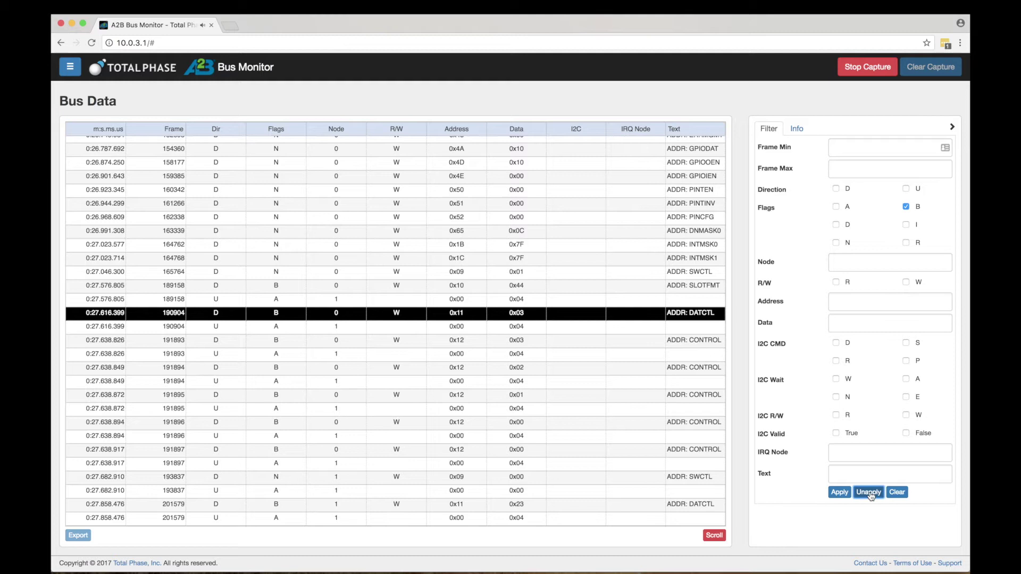
Step: Filter the table to I2C D and S command frames, dropping the B flag criterion
{"action": "left_click", "coordinate": [836, 343]}
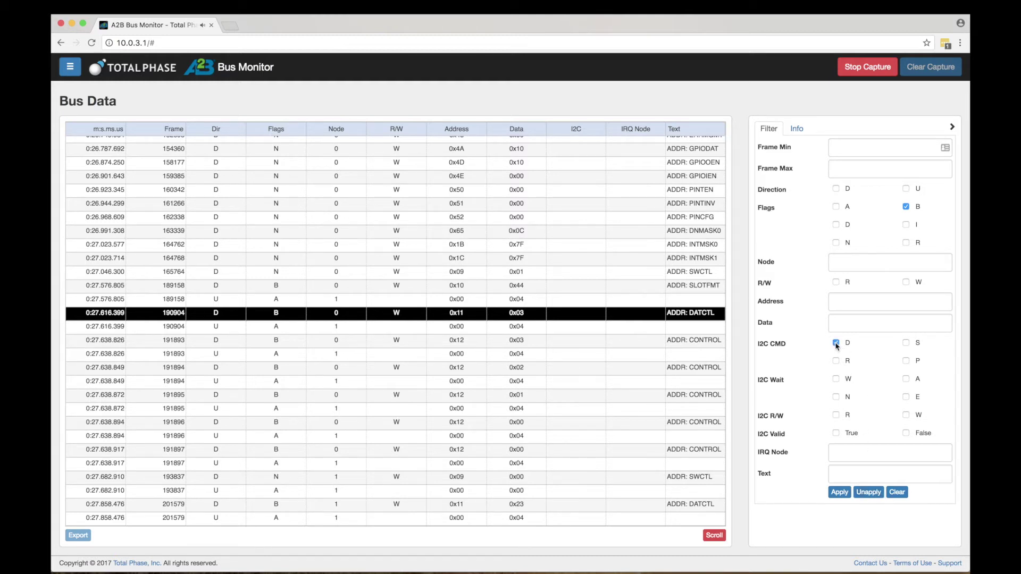
{"action": "left_click", "coordinate": [905, 343]}
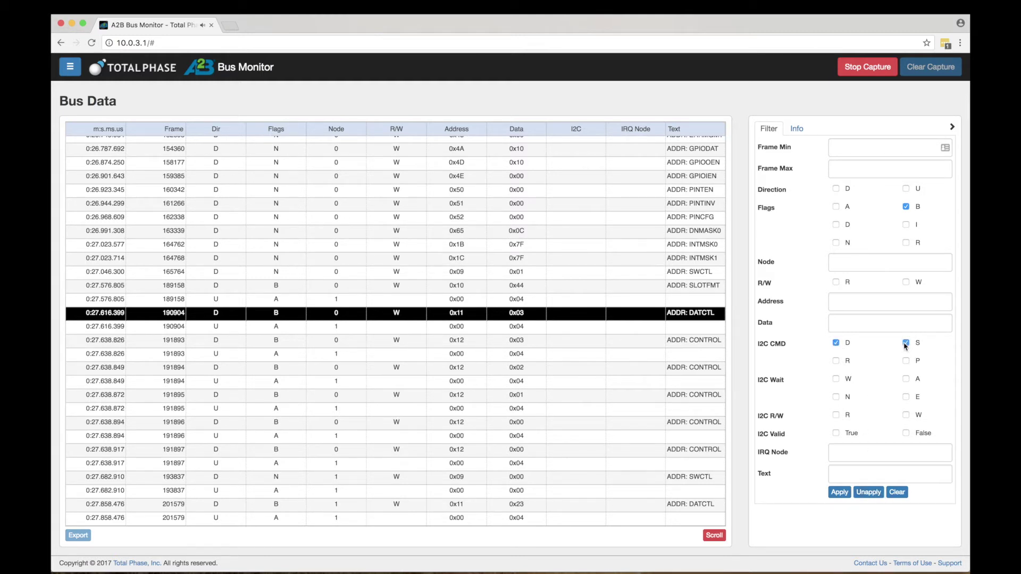
{"action": "left_click", "coordinate": [907, 207]}
{"action": "left_click", "coordinate": [839, 492]}
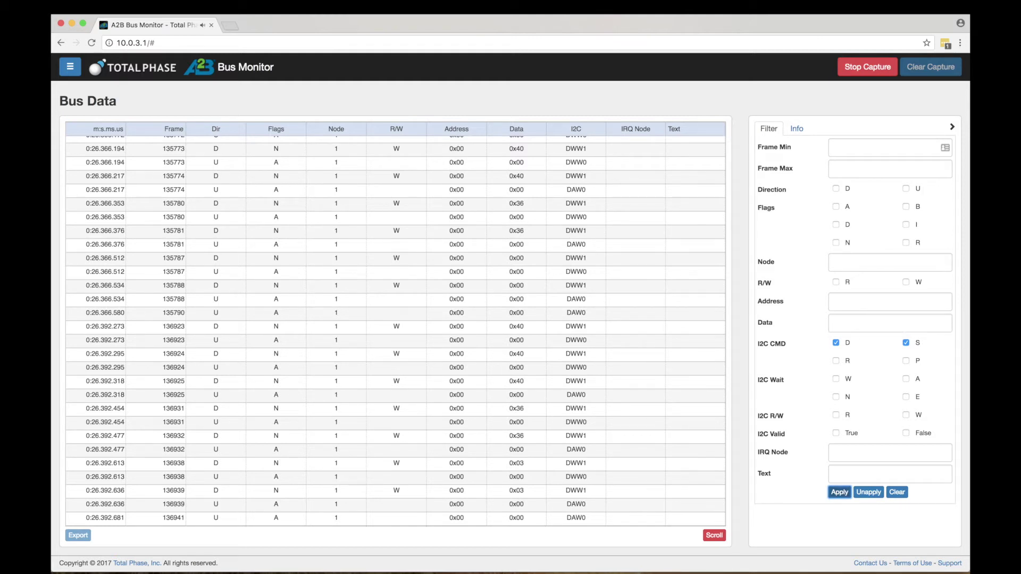
Step: Apply an address 01 02 filter, then clear the I2C D and S command criteria
{"action": "left_click", "coordinate": [863, 303]}
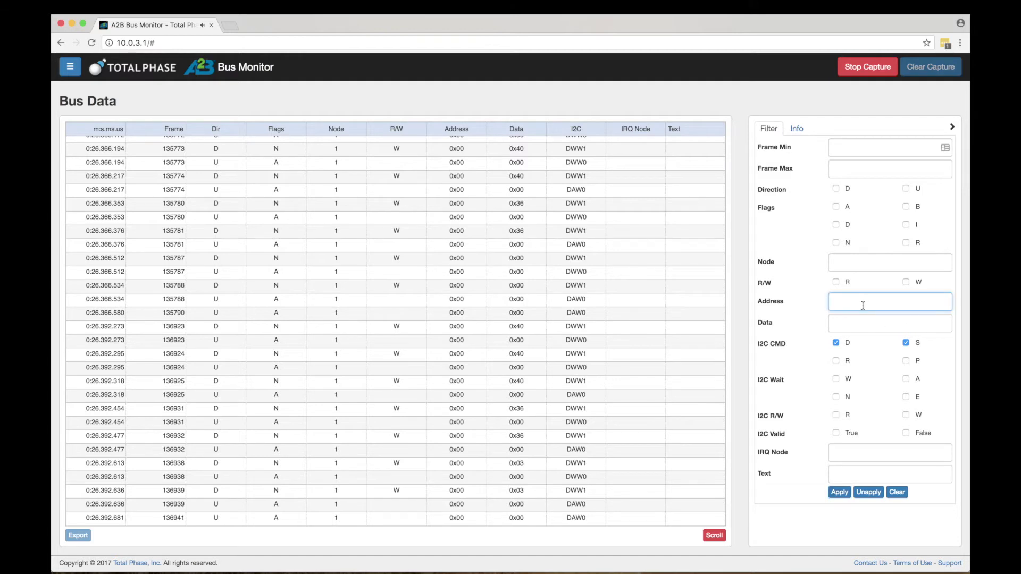
{"action": "type", "text": "01 02"}
{"action": "left_click", "coordinate": [839, 493]}
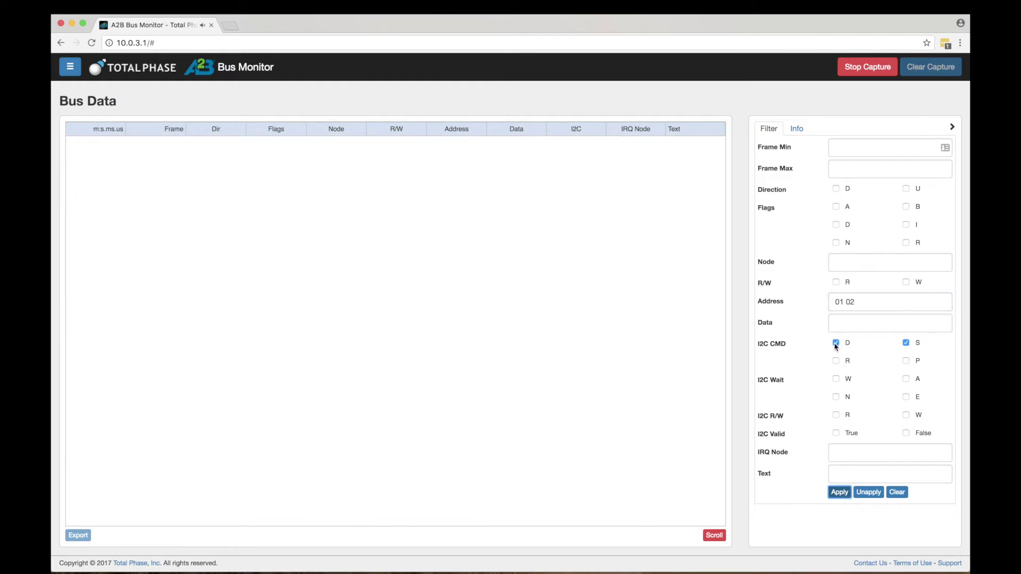
{"action": "left_click", "coordinate": [835, 344]}
{"action": "left_click", "coordinate": [906, 343]}
Step: Apply the address-only filter, remove it, and select the GPIODAT write at frame 154360
{"action": "left_click", "coordinate": [841, 493]}
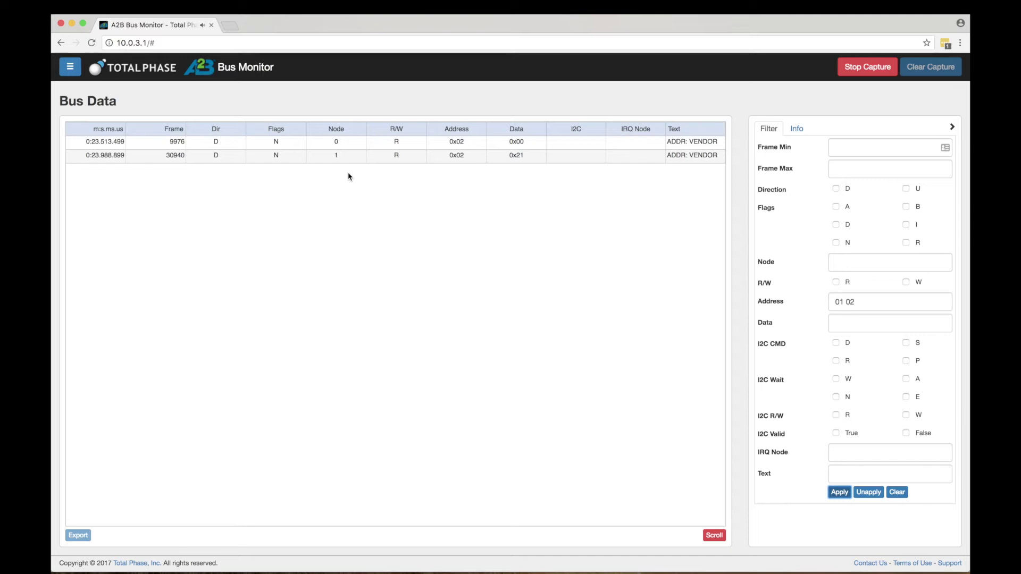
{"action": "left_click", "coordinate": [870, 493]}
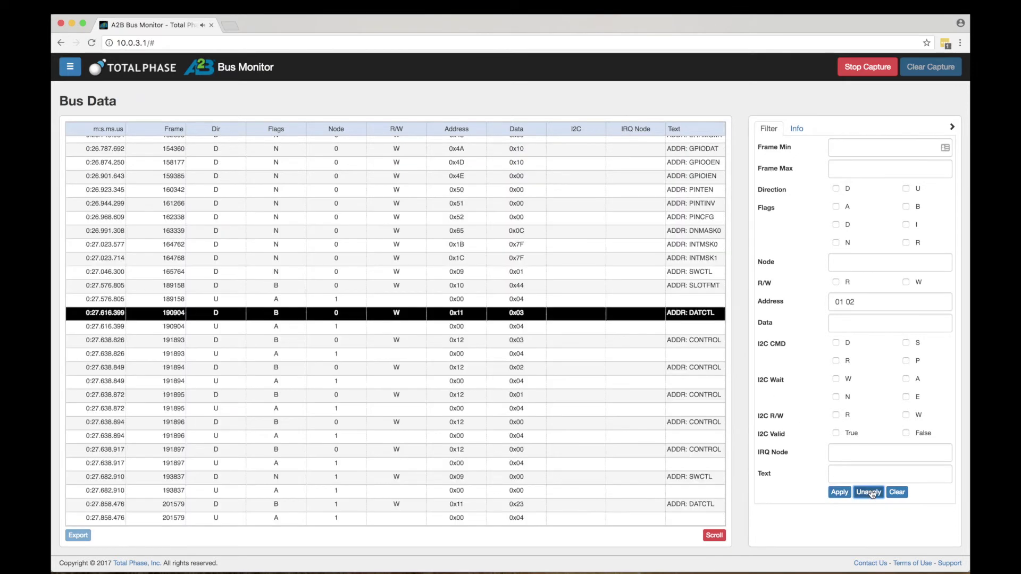
{"action": "left_click", "coordinate": [702, 152]}
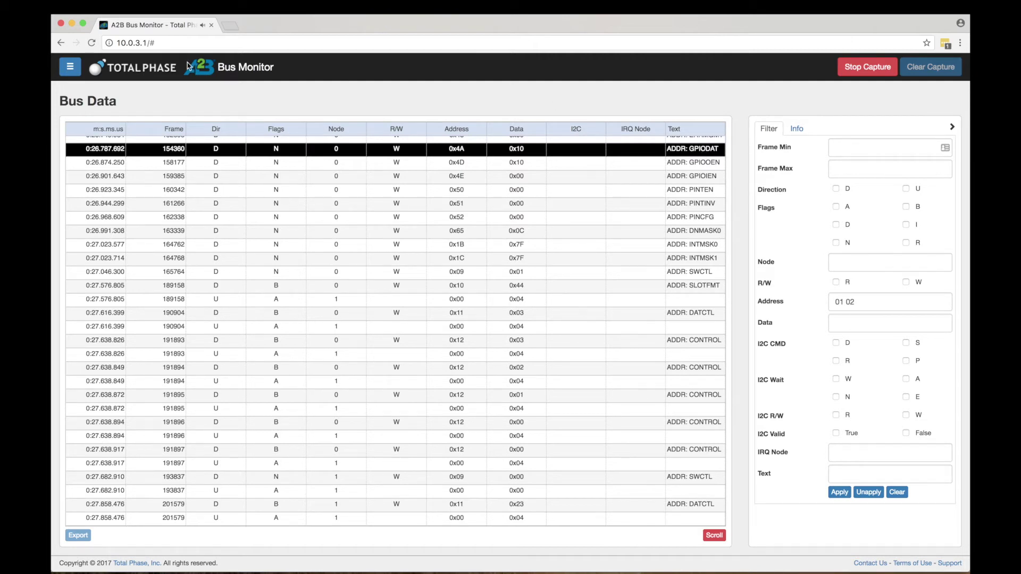
Step: Open Node Topology, show Node 0's registers and select the VENDOR register
{"action": "left_click", "coordinate": [71, 71]}
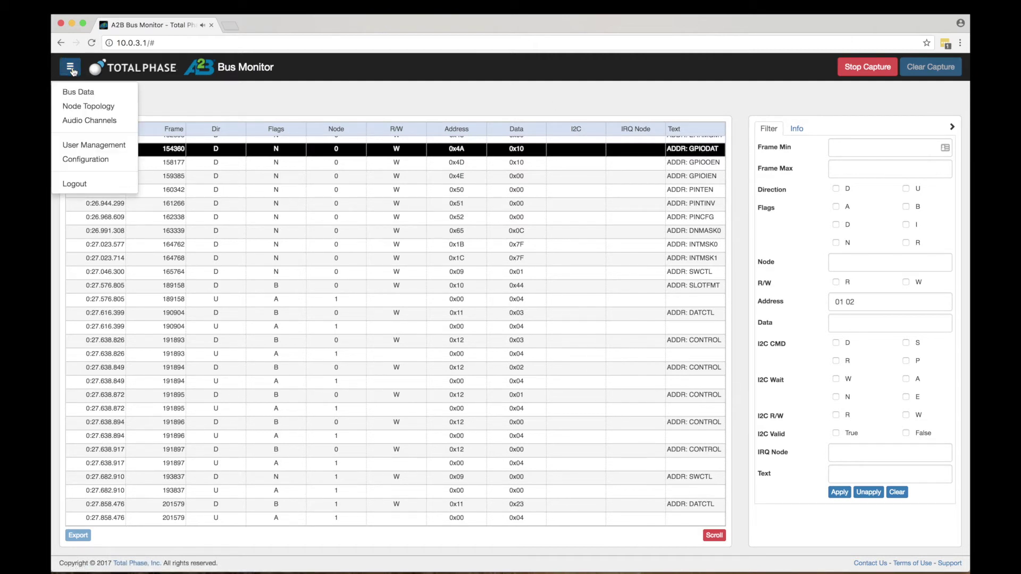
{"action": "left_click", "coordinate": [83, 107]}
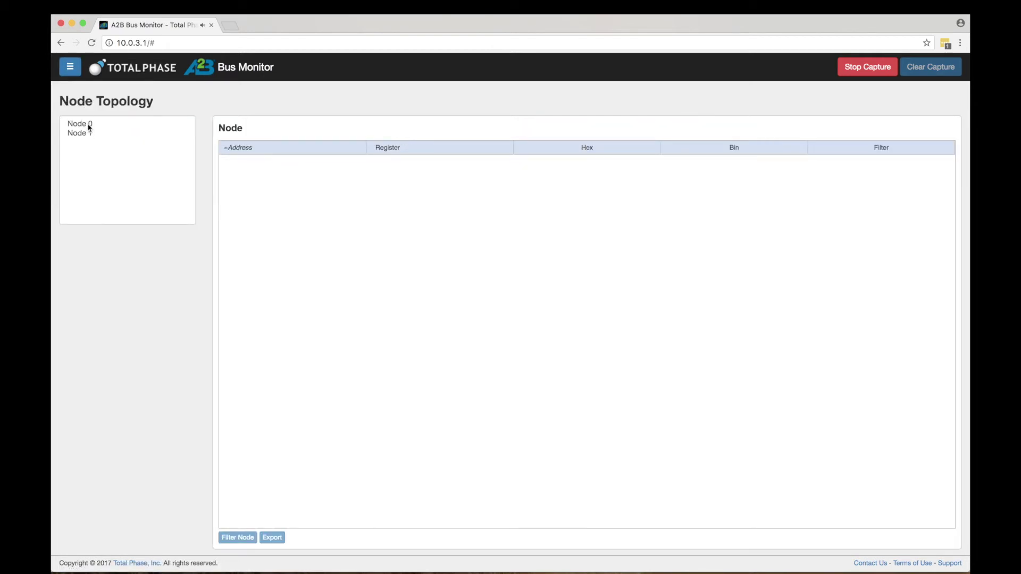
{"action": "left_click", "coordinate": [89, 126]}
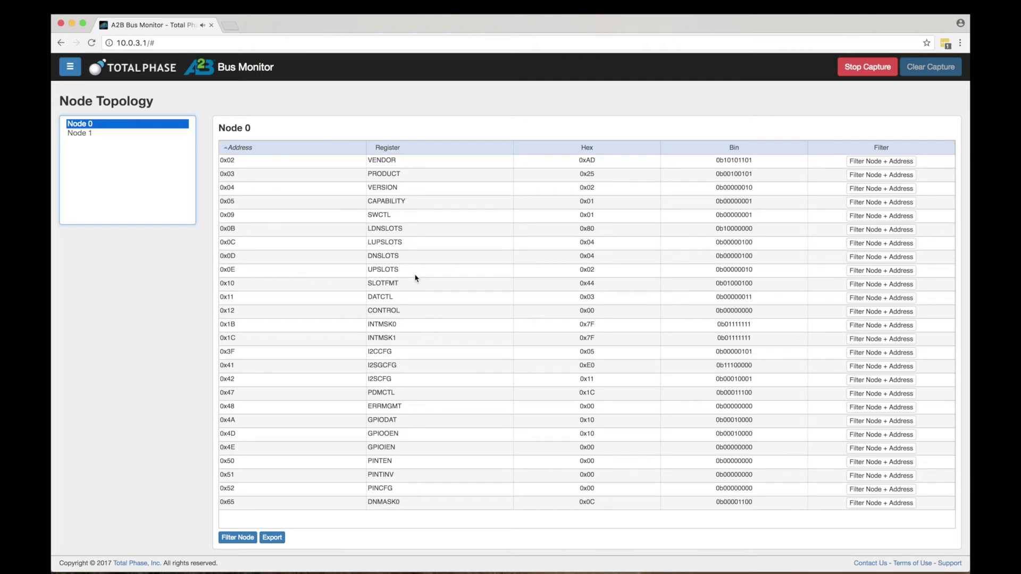
{"action": "left_click", "coordinate": [387, 162]}
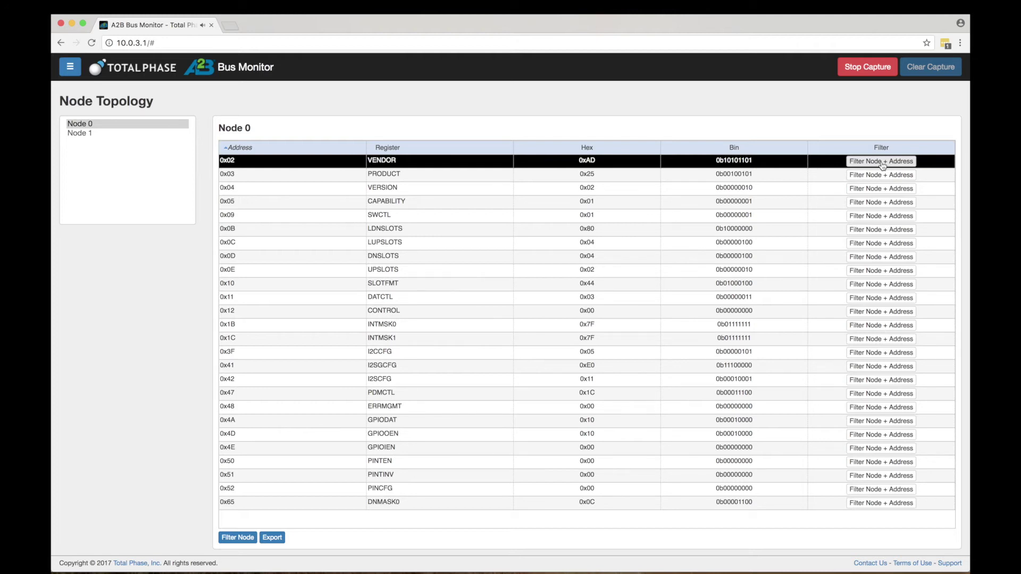
Step: Filter to Node 0's VENDOR register, select frame 9976, then unapply the filter
{"action": "left_click", "coordinate": [881, 162]}
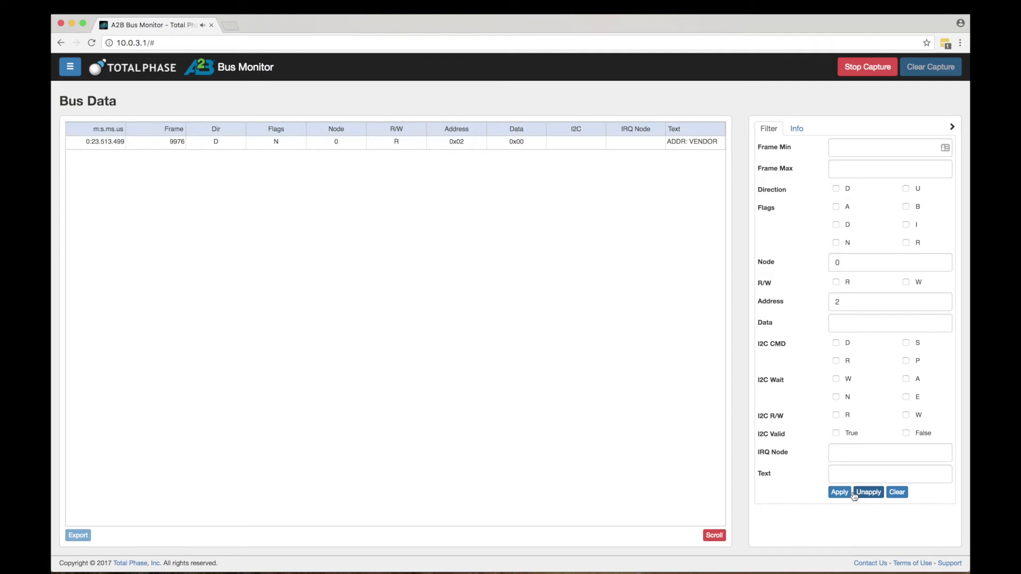
{"action": "left_click", "coordinate": [519, 142]}
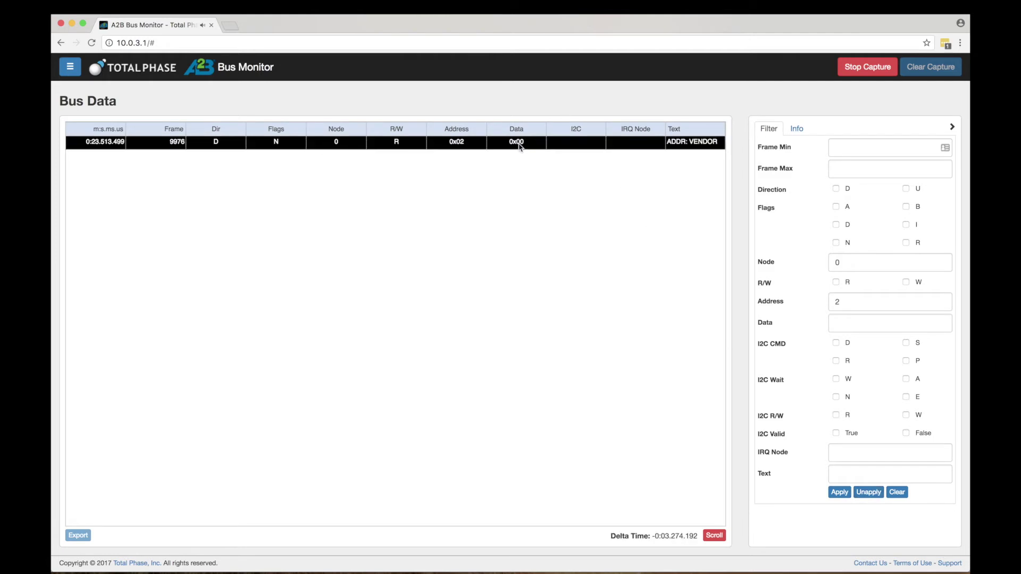
{"action": "left_click", "coordinate": [869, 492]}
{"action": "scroll", "coordinate": [685, 364], "scroll_direction": "up", "scroll_amount": 2}
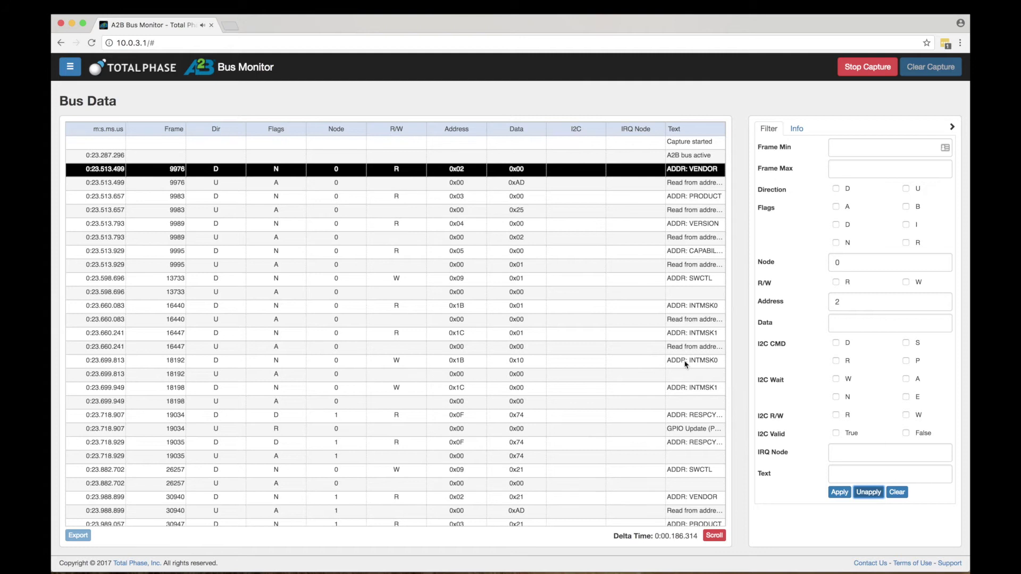
Step: Clear the Node and Address filter values and apply the empty filter
{"action": "left_click", "coordinate": [847, 267]}
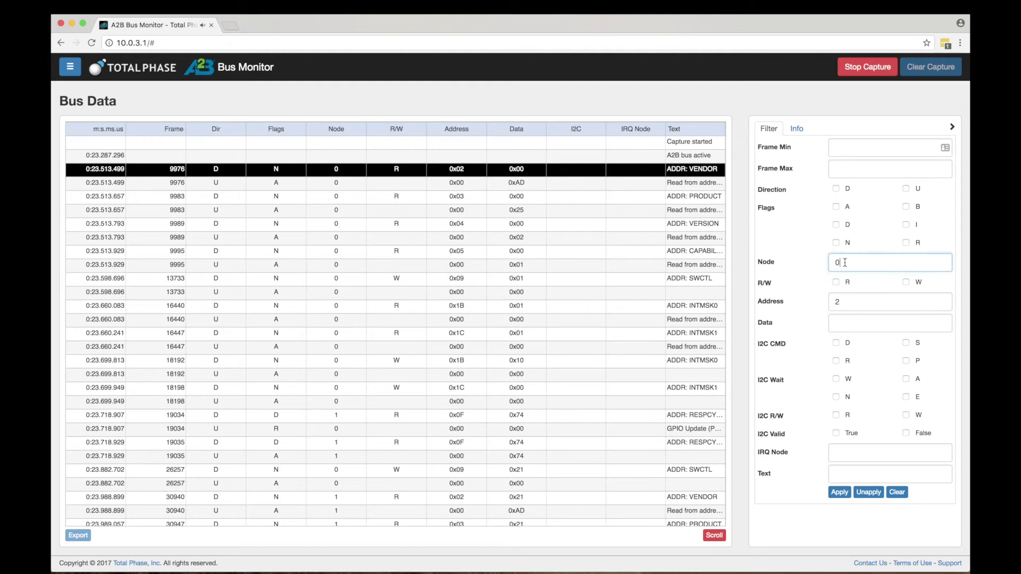
{"action": "key", "text": "BackSpace"}
{"action": "left_click", "coordinate": [838, 301]}
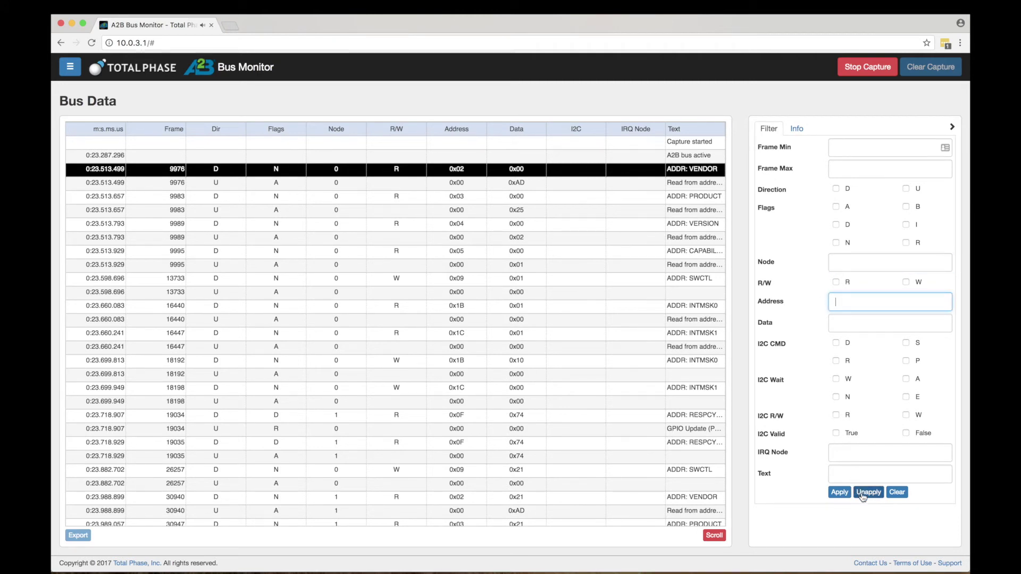
{"action": "left_click", "coordinate": [840, 493]}
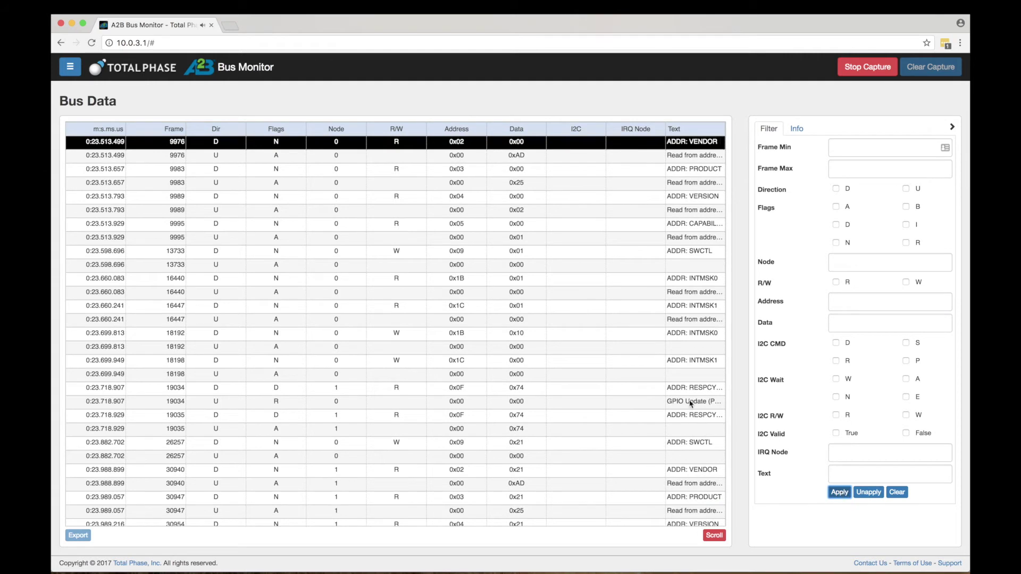
{"action": "left_click", "coordinate": [70, 69]}
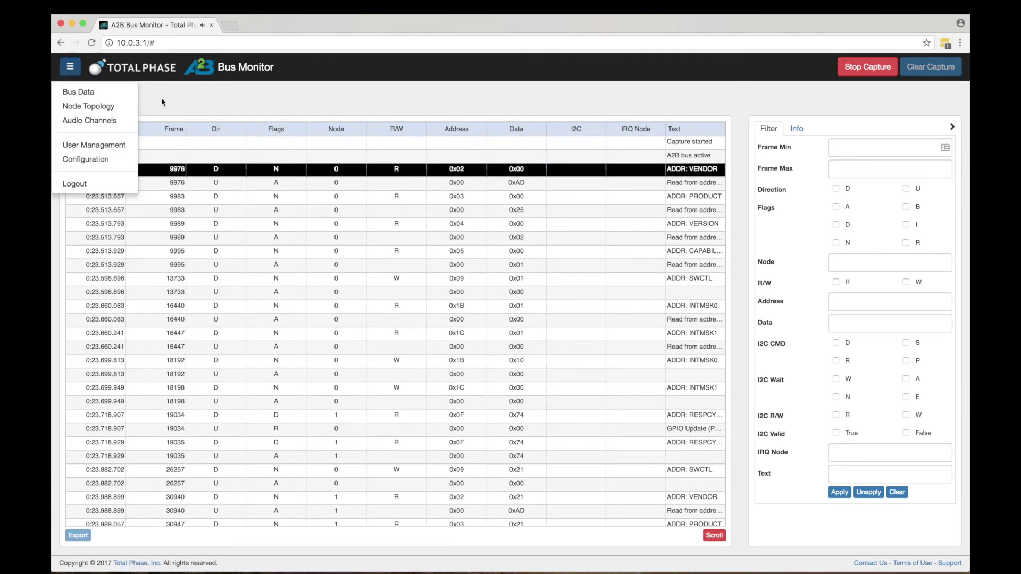
Step: Pick Node 1's CHIP register (0x00) in Node Topology and filter bus data on it
{"action": "left_click", "coordinate": [89, 107]}
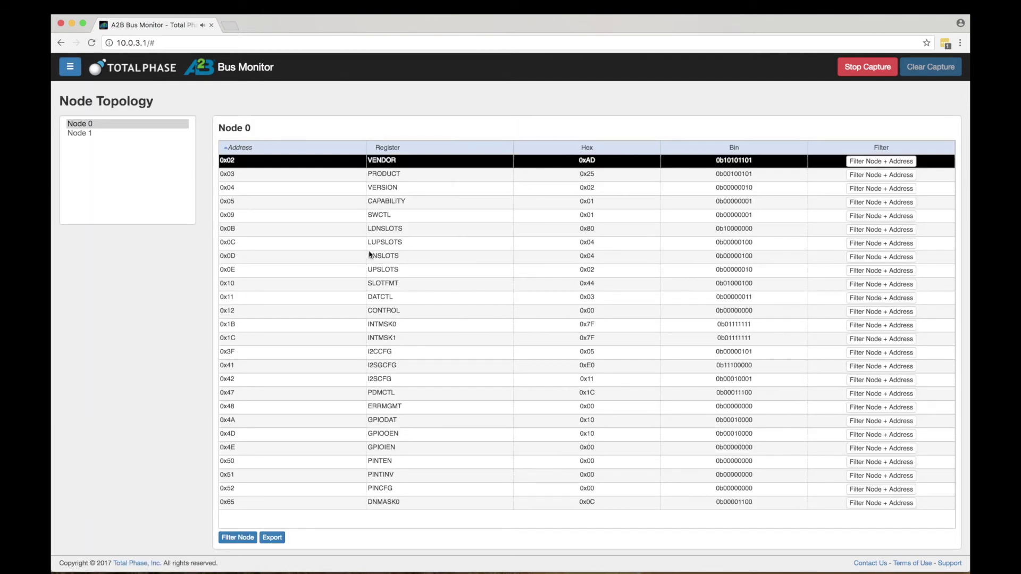
{"action": "left_click", "coordinate": [79, 135]}
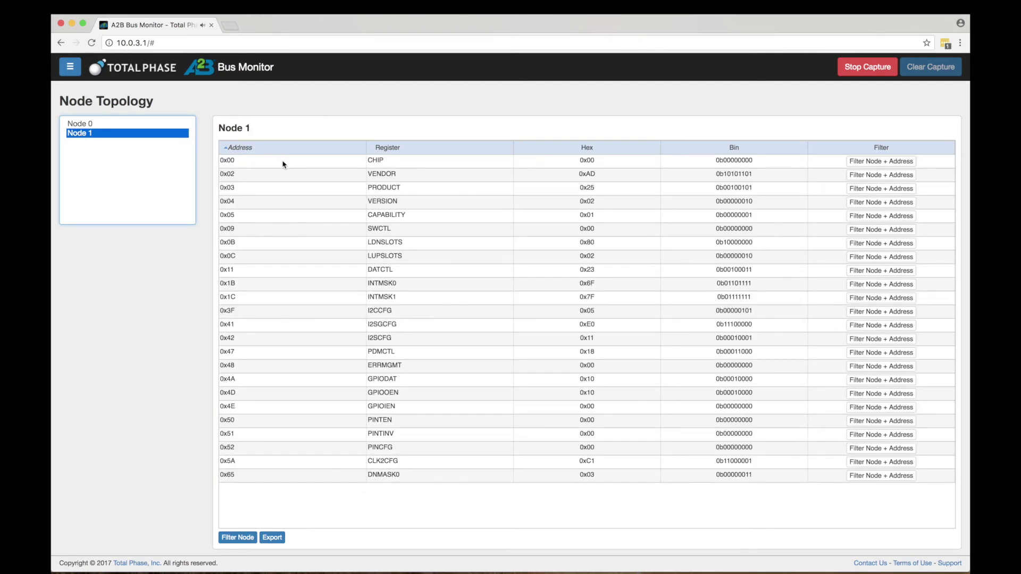
{"action": "left_click", "coordinate": [283, 165]}
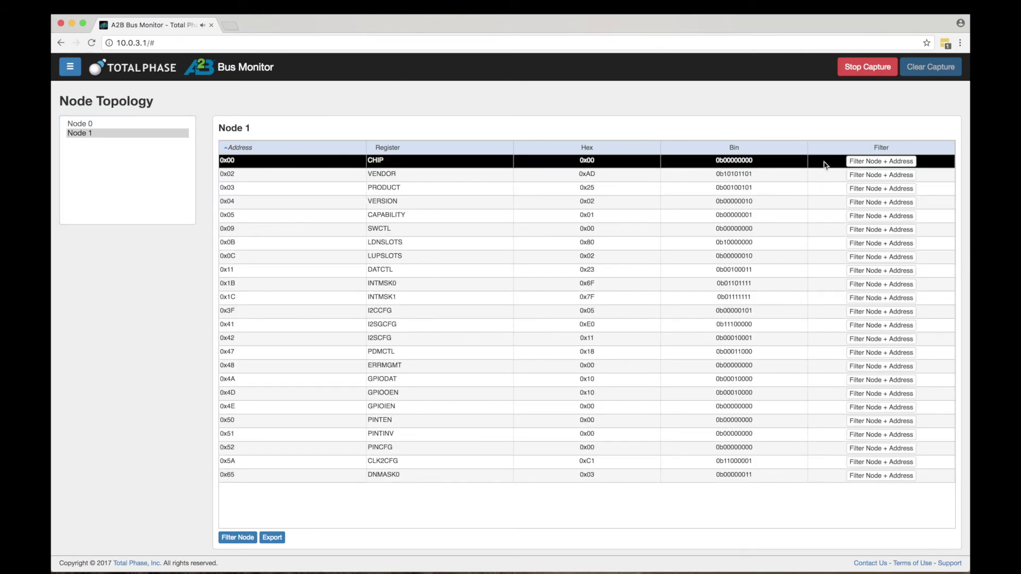
{"action": "left_click", "coordinate": [890, 162]}
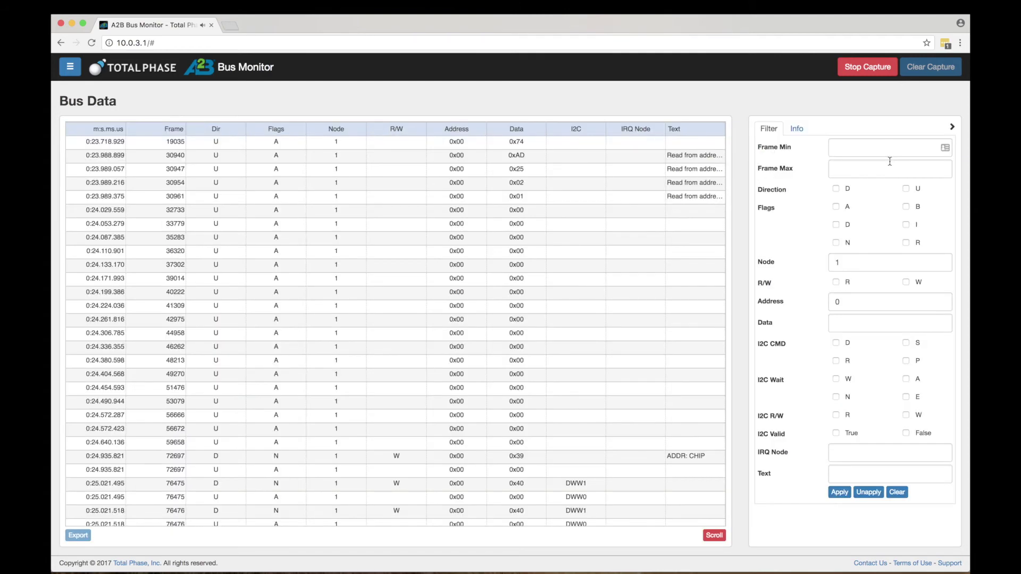
{"action": "scroll", "coordinate": [585, 276], "scroll_direction": "down", "scroll_amount": 5}
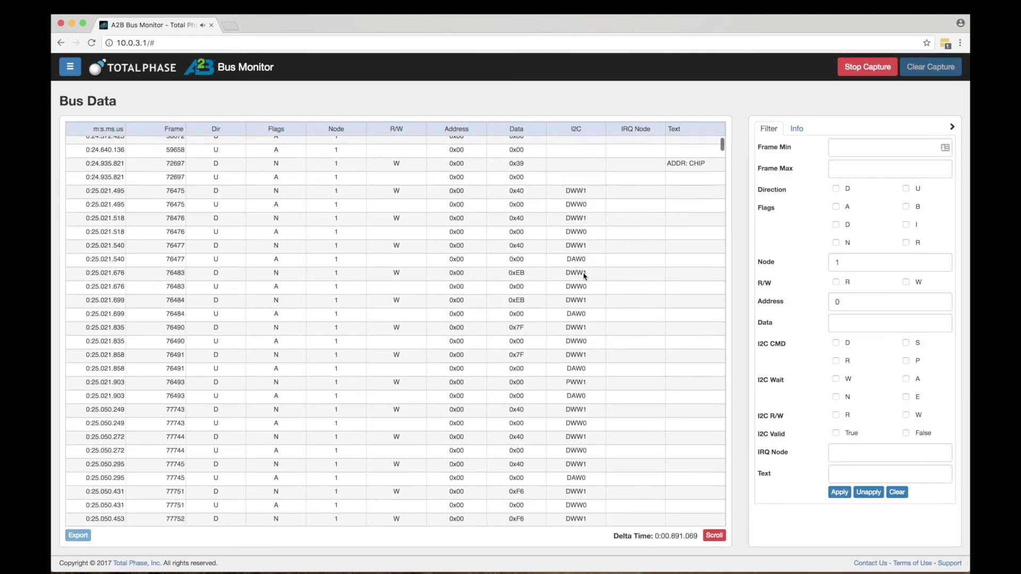
{"action": "scroll", "coordinate": [584, 276], "scroll_direction": "down", "scroll_amount": 3}
{"action": "scroll", "coordinate": [585, 277], "scroll_direction": "down", "scroll_amount": 3}
{"action": "scroll", "coordinate": [585, 276], "scroll_direction": "down", "scroll_amount": 3}
{"action": "scroll", "coordinate": [584, 276], "scroll_direction": "down", "scroll_amount": 2}
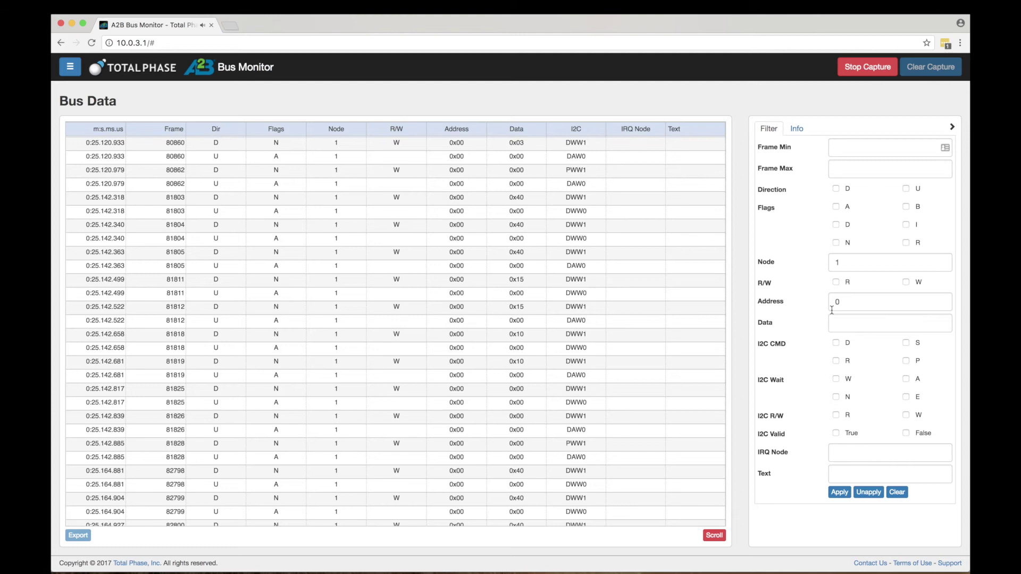
Step: Stop the capture, export the filtered bus data to CSV, and review it in Excel
{"action": "left_click", "coordinate": [875, 70]}
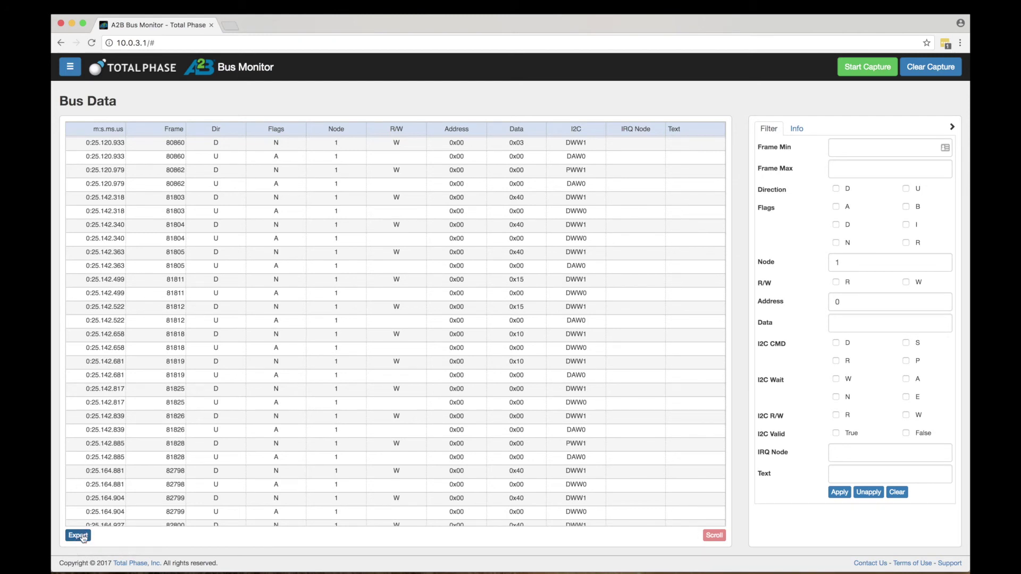
{"action": "left_click", "coordinate": [78, 536]}
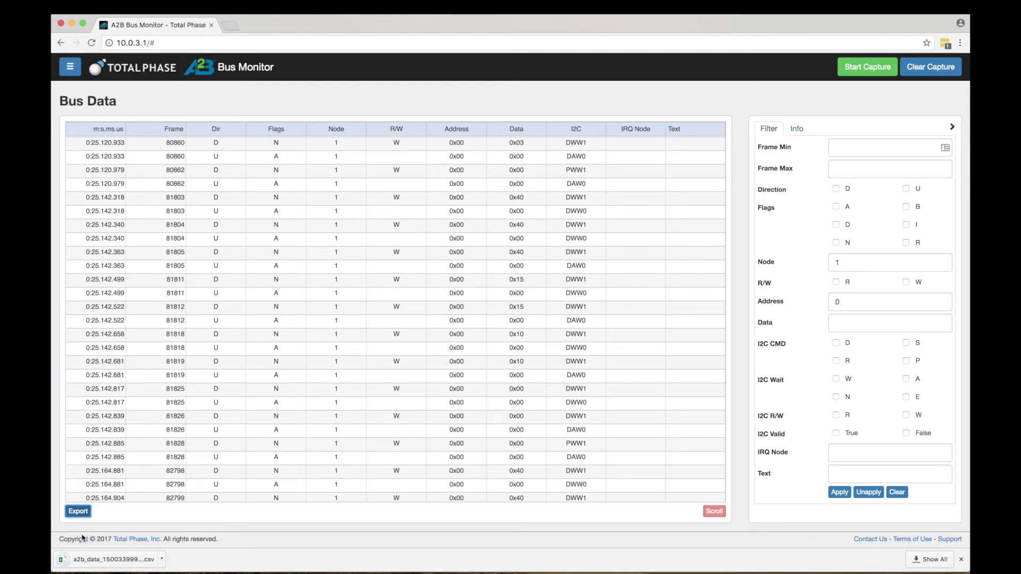
{"action": "left_click", "coordinate": [93, 563]}
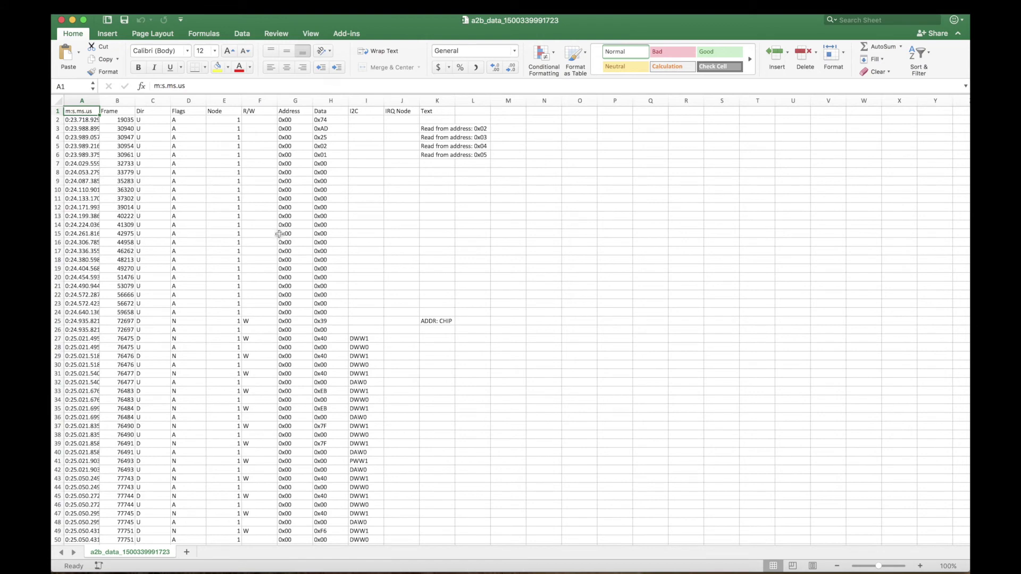
{"action": "key", "text": "super+Tab"}
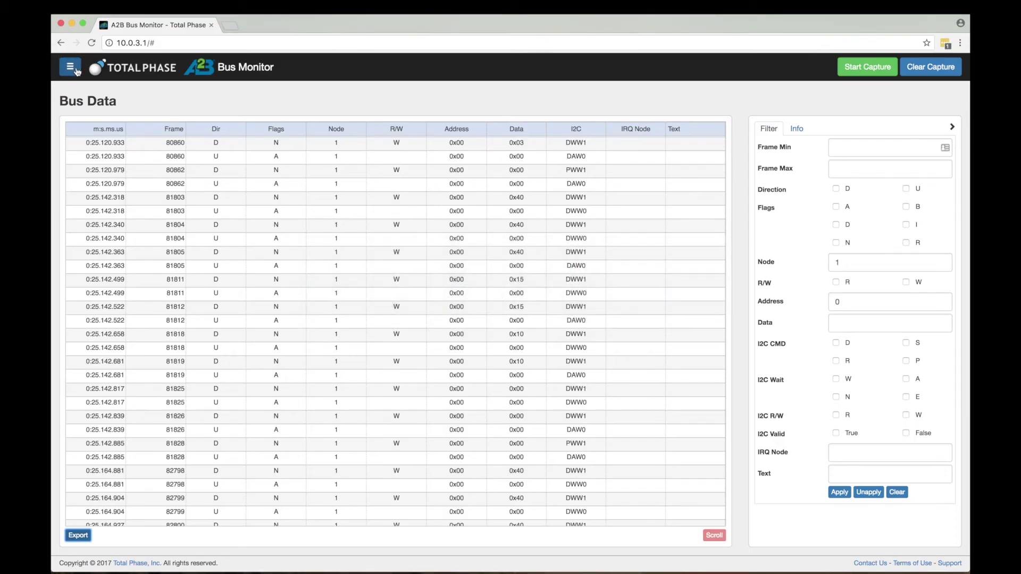
Step: Export Node 1's register table from Node Topology to CSV and open the file
{"action": "left_click", "coordinate": [71, 67]}
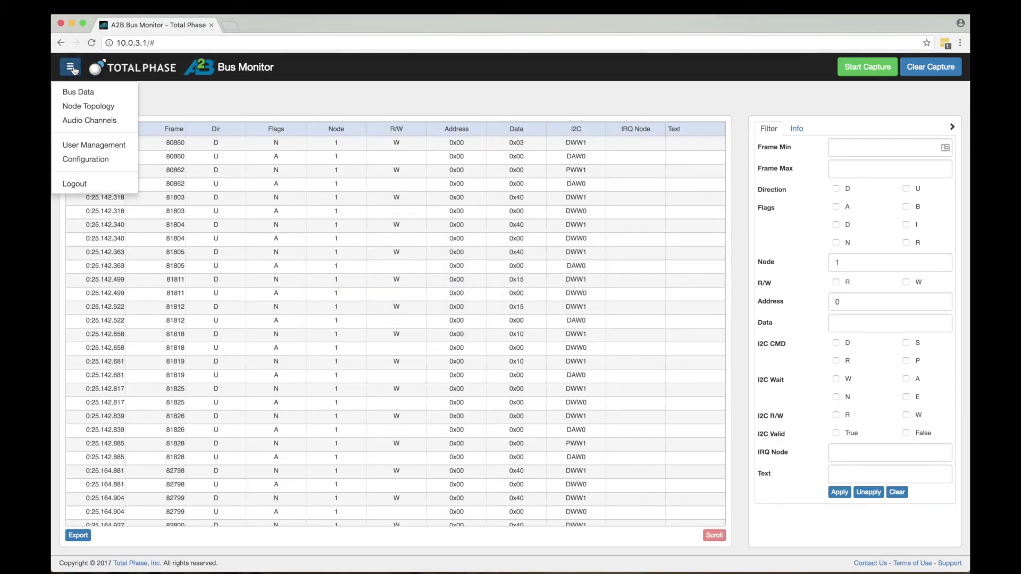
{"action": "left_click", "coordinate": [83, 106]}
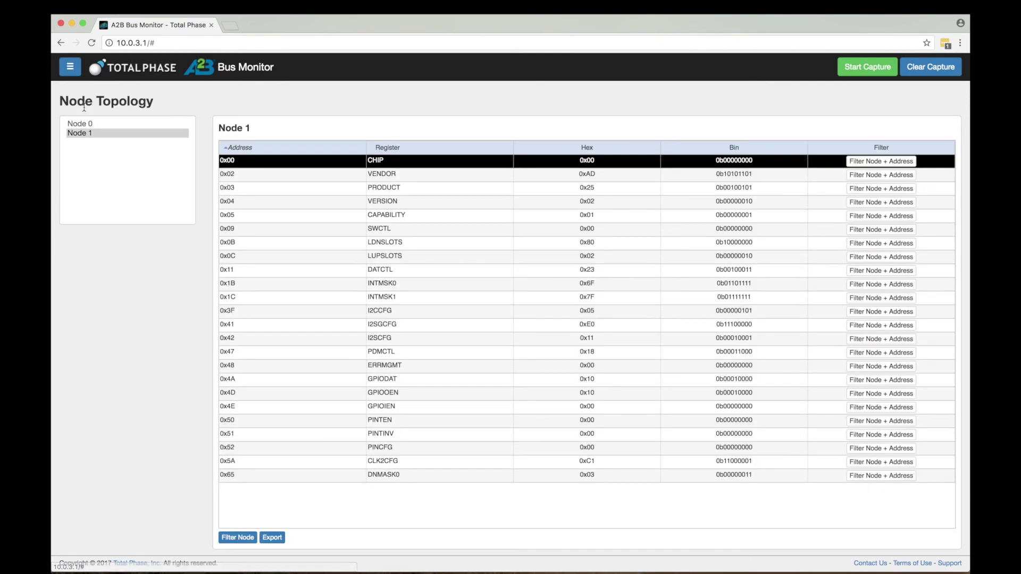
{"action": "left_click", "coordinate": [273, 538]}
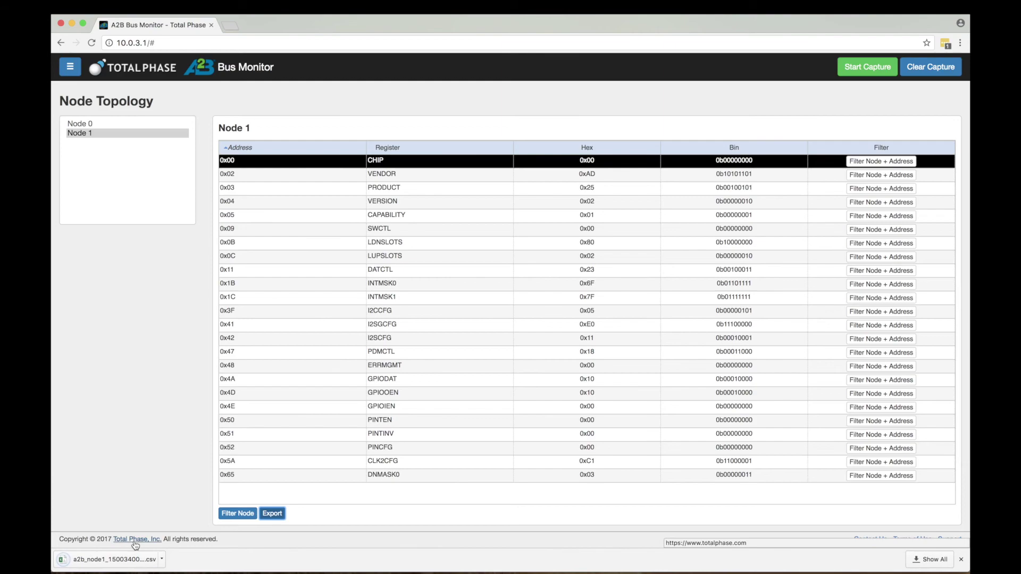
{"action": "left_click", "coordinate": [116, 563]}
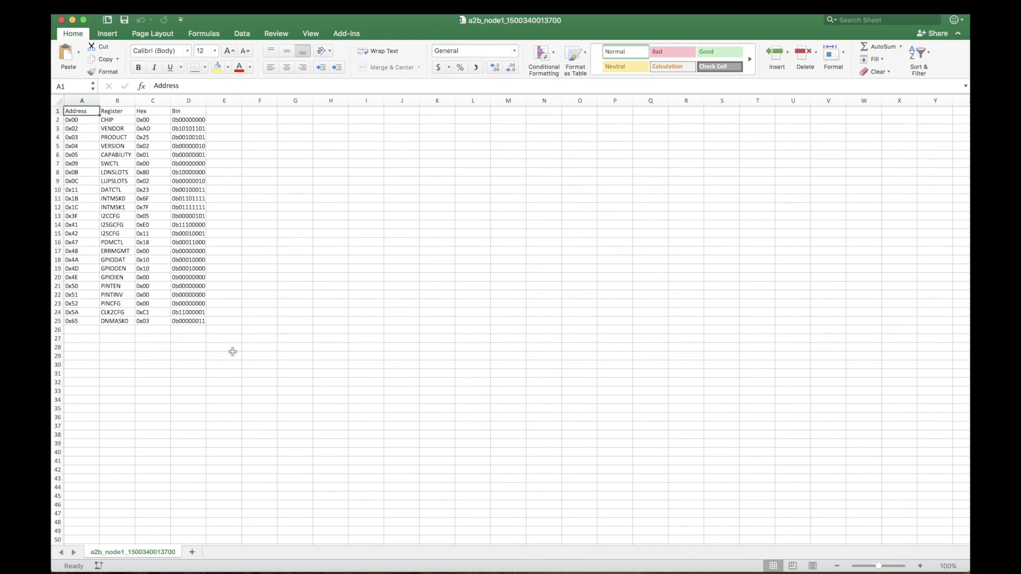
Step: Switch from the Node 1 register sheet in Excel back to the Bus Monitor in Chrome
{"action": "key", "text": "super+Tab"}
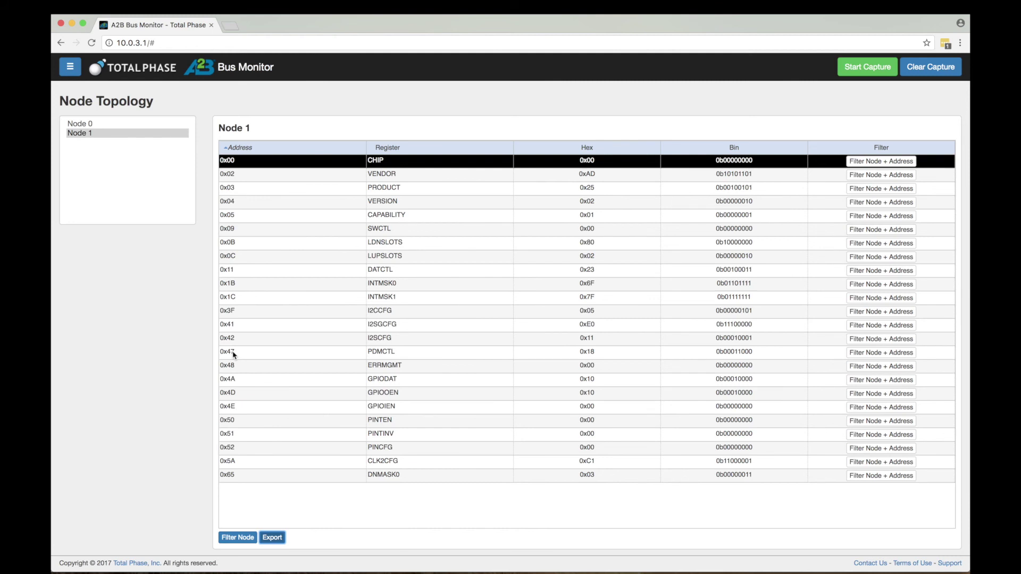
Step: Go to the Audio Channels page from the hamburger page menu
{"action": "left_click", "coordinate": [69, 70]}
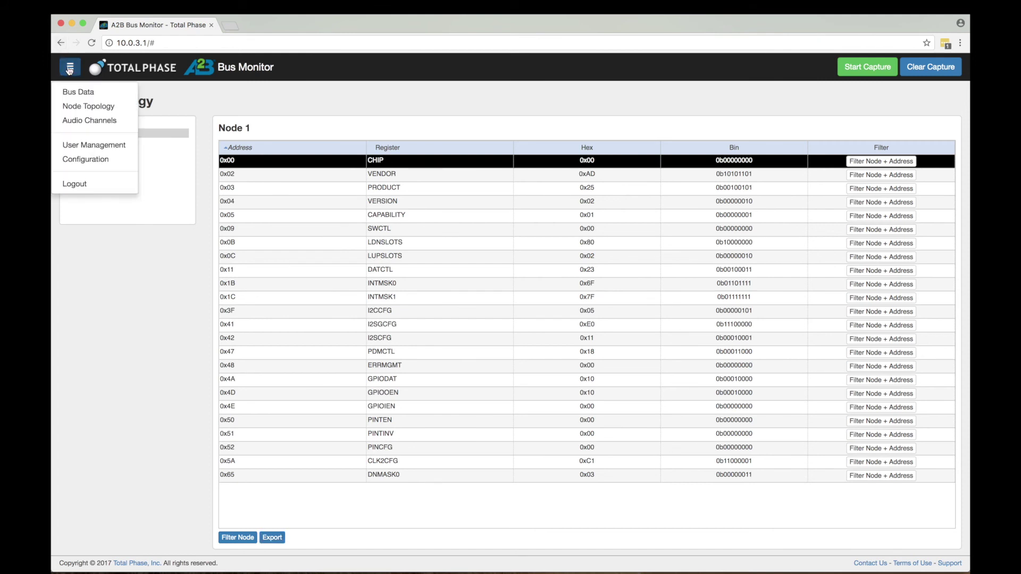
{"action": "left_click", "coordinate": [83, 124]}
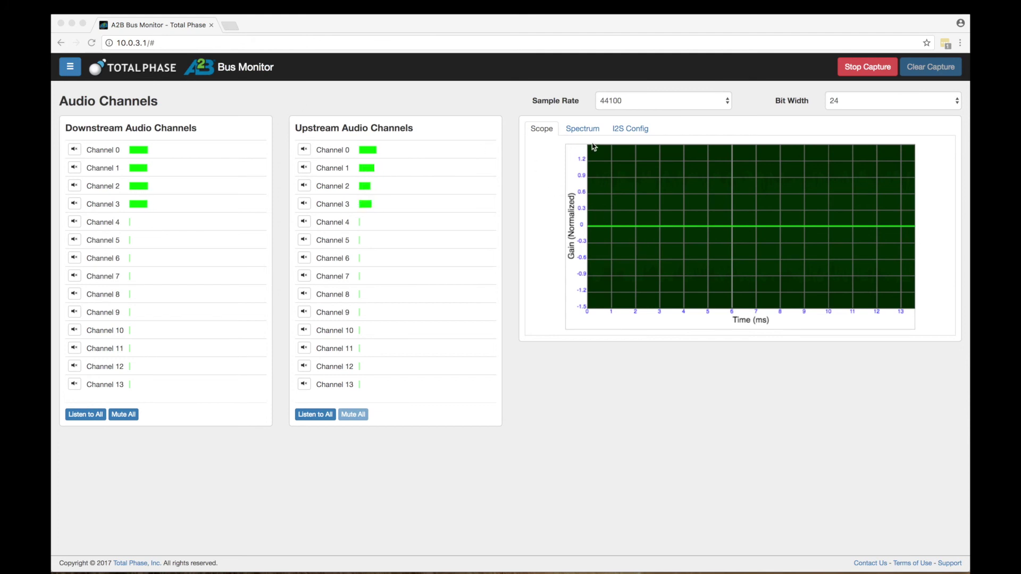
Step: Listen to upstream Channel 0 and show its frequency spectrum instead of the scope waveform
{"action": "left_click", "coordinate": [305, 151]}
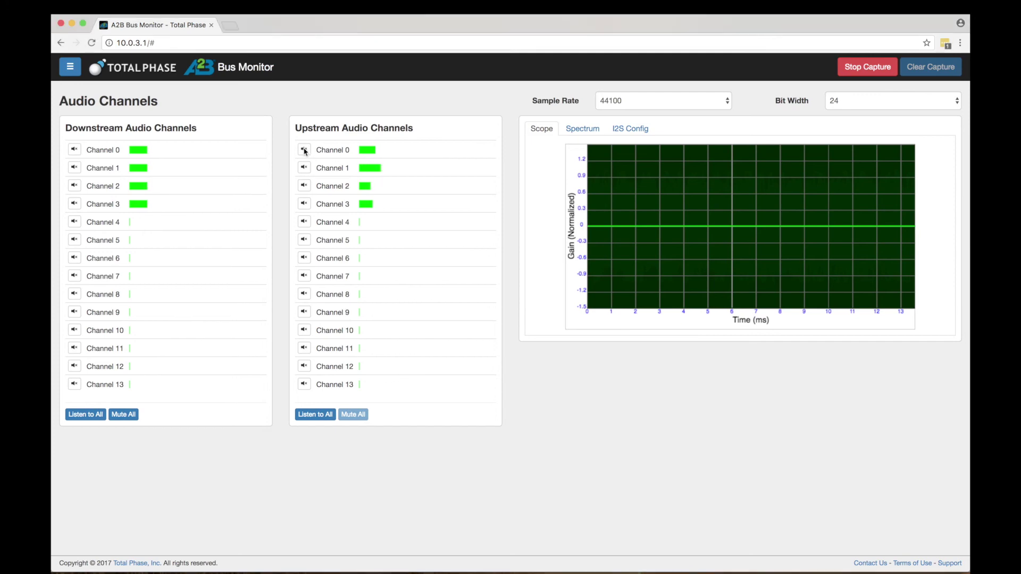
{"action": "left_click", "coordinate": [304, 150]}
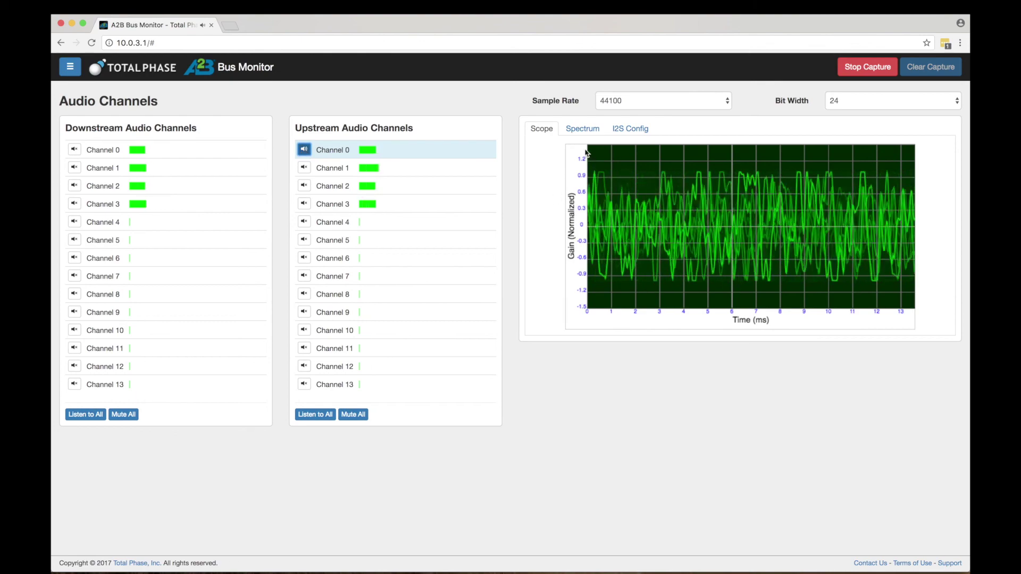
{"action": "left_click", "coordinate": [583, 128]}
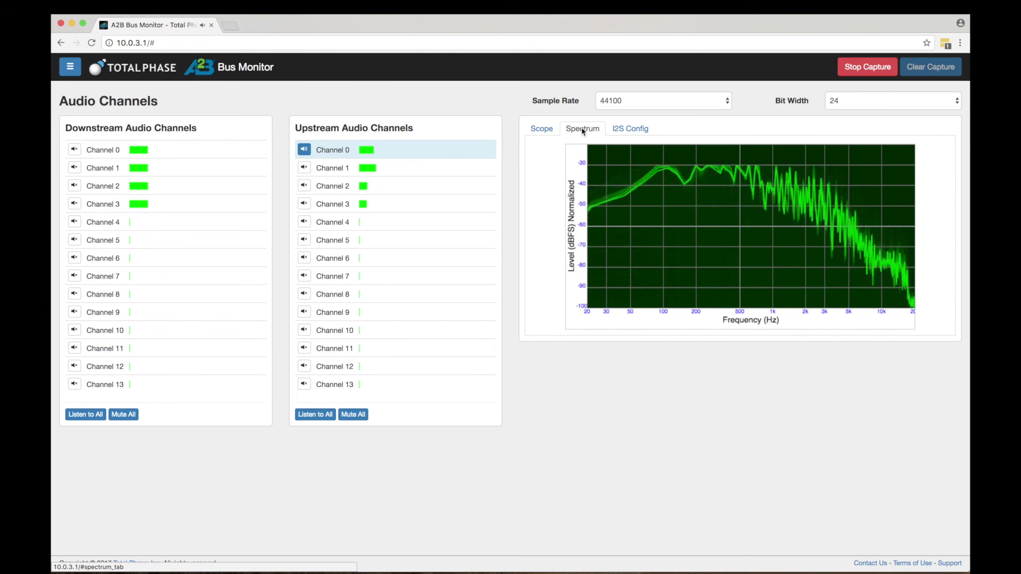
Step: Add upstream Channel 1 to monitoring, then toggle Channels 0 and 1 off and back on
{"action": "left_click", "coordinate": [304, 168]}
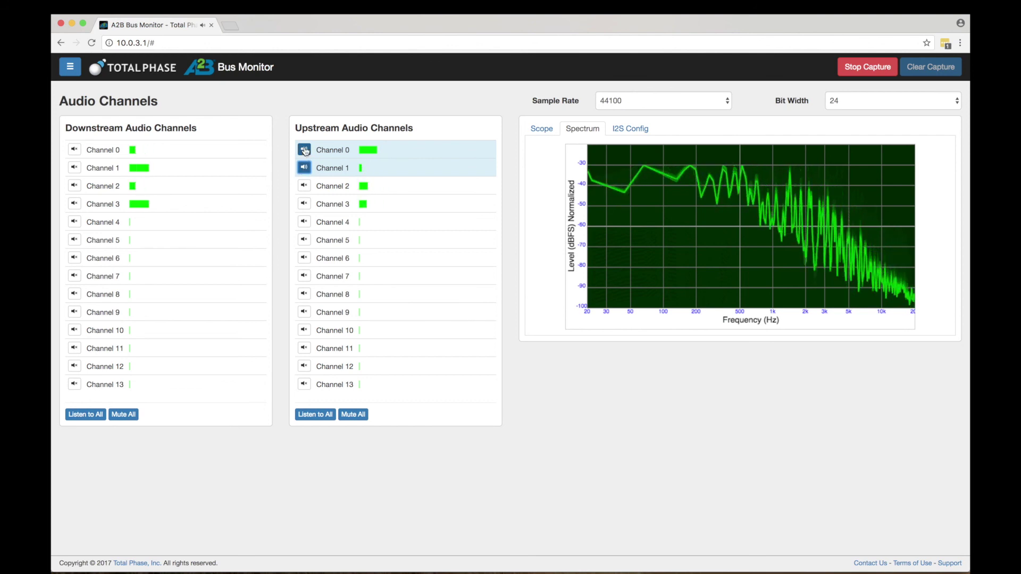
{"action": "left_click", "coordinate": [304, 151]}
{"action": "left_click", "coordinate": [304, 169]}
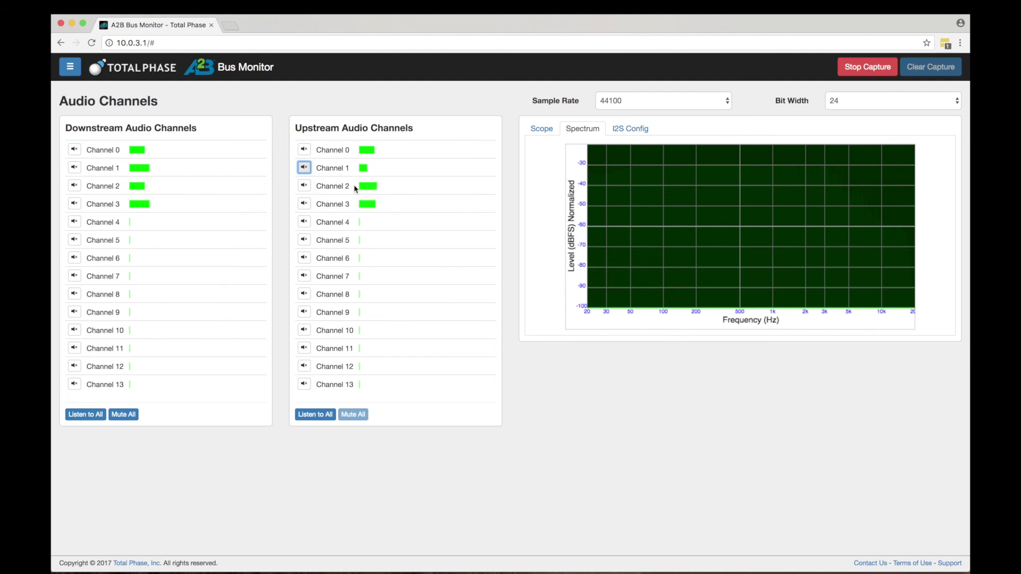
{"action": "left_click", "coordinate": [304, 150]}
{"action": "left_click", "coordinate": [304, 167]}
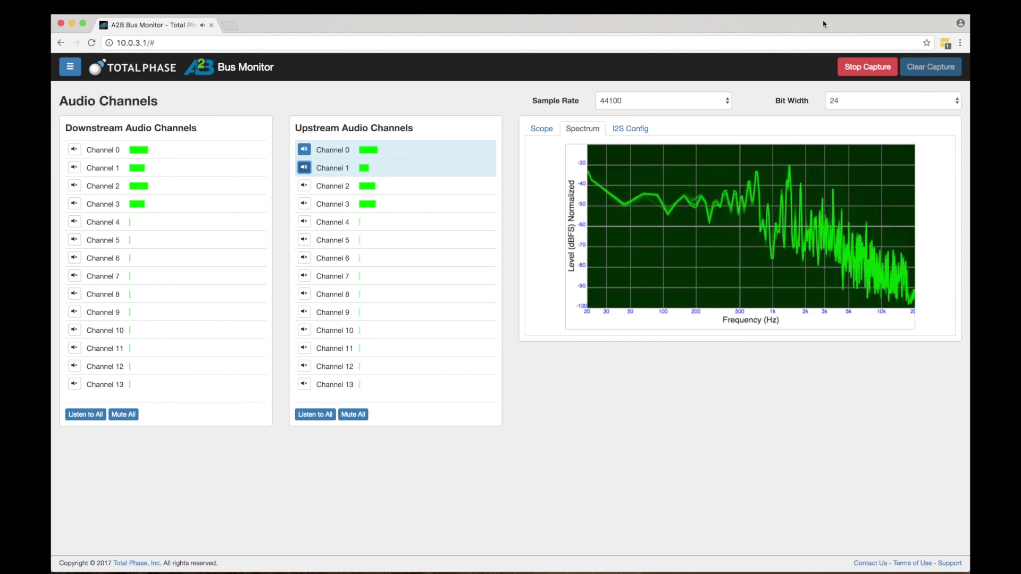
Step: Stop capture and download upstream Channels 0 and 1 as a WAV file
{"action": "left_click", "coordinate": [868, 67]}
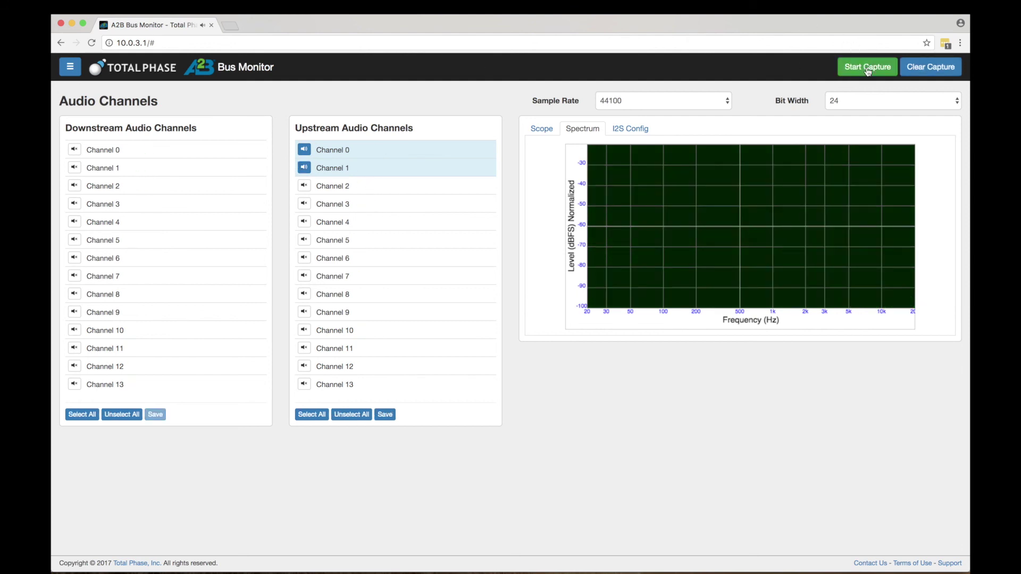
{"action": "left_click", "coordinate": [385, 416]}
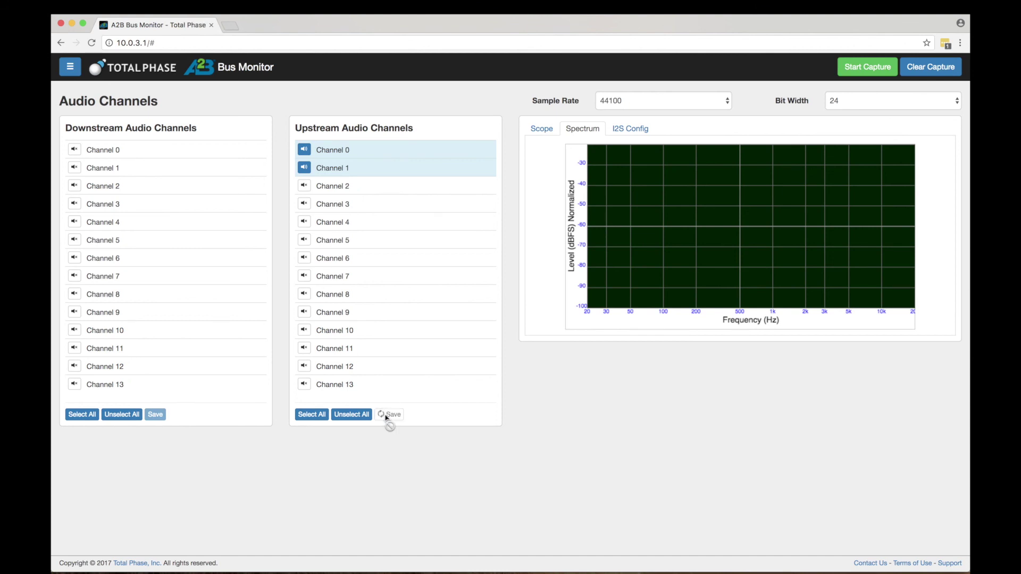